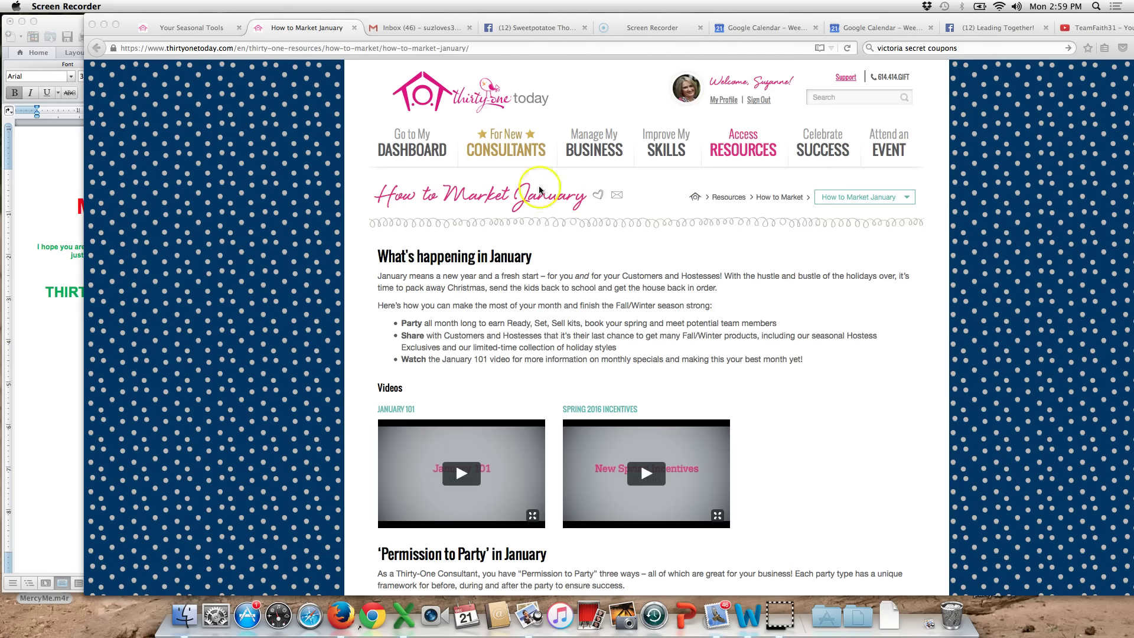
Step: Open the My Contacts list through Manage My Business > Contacts
{"action": "left_click", "coordinate": [594, 147]}
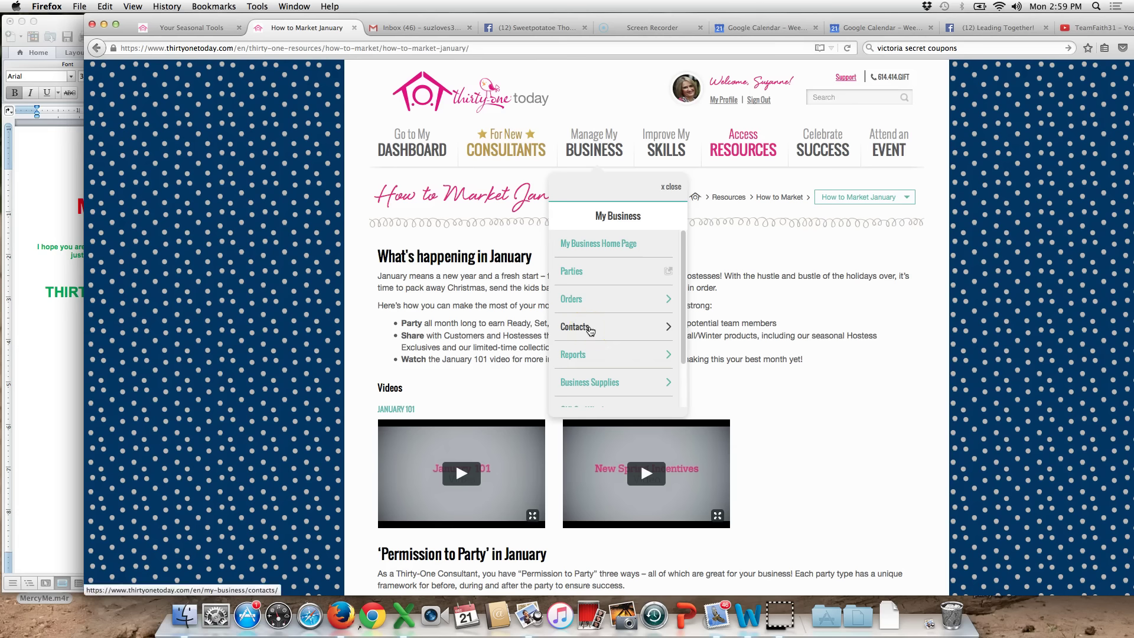
{"action": "left_click", "coordinate": [590, 328]}
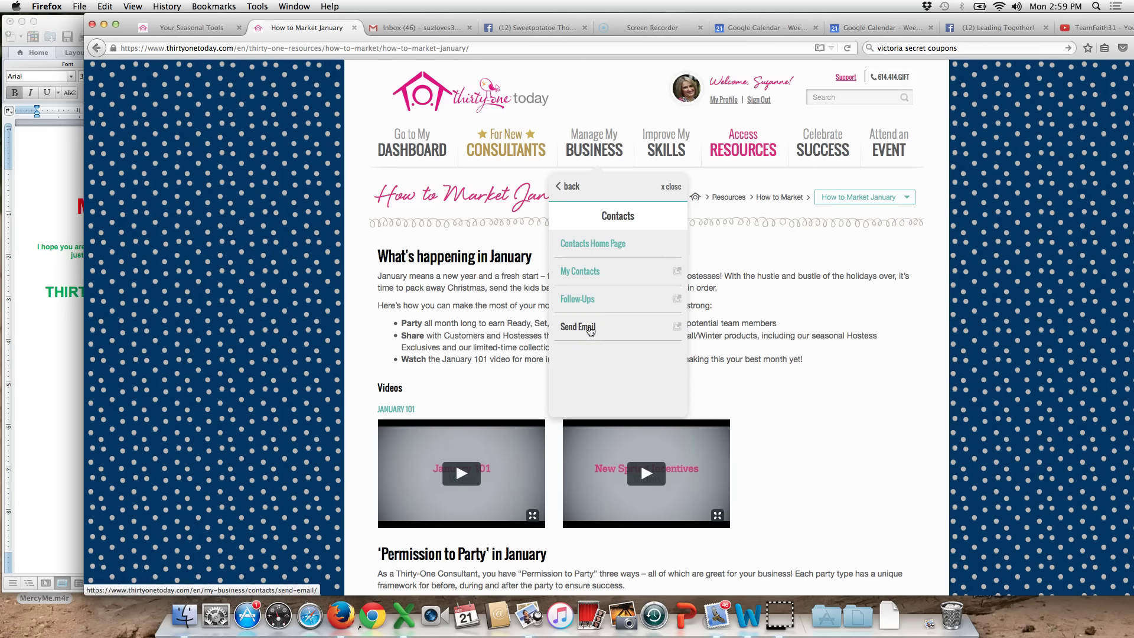
{"action": "left_click", "coordinate": [584, 275]}
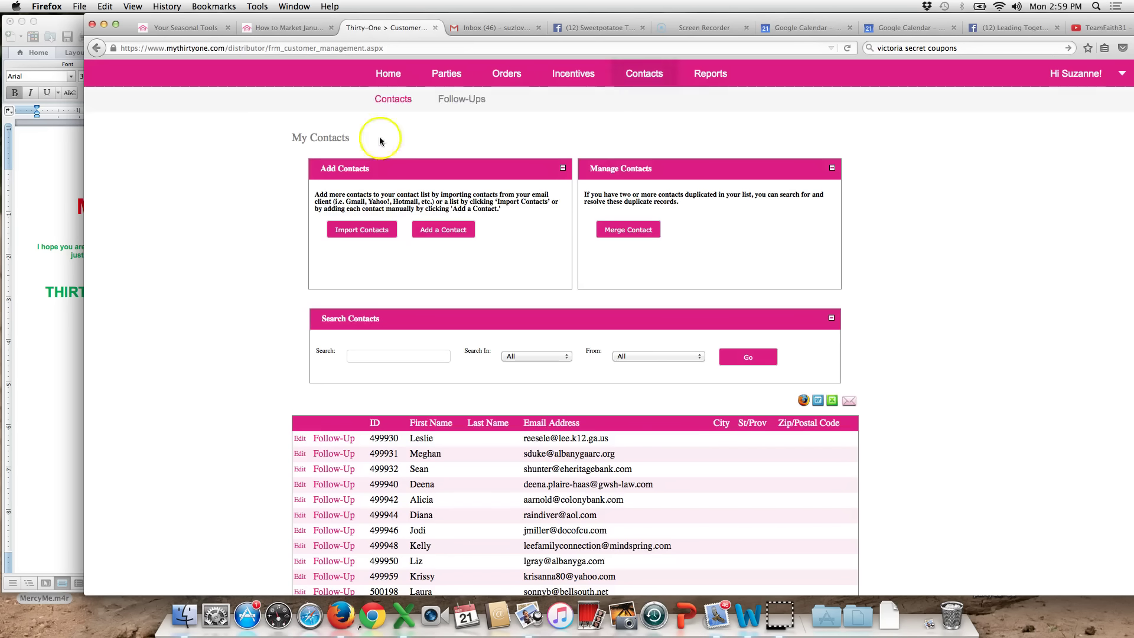
{"action": "left_click", "coordinate": [384, 115]}
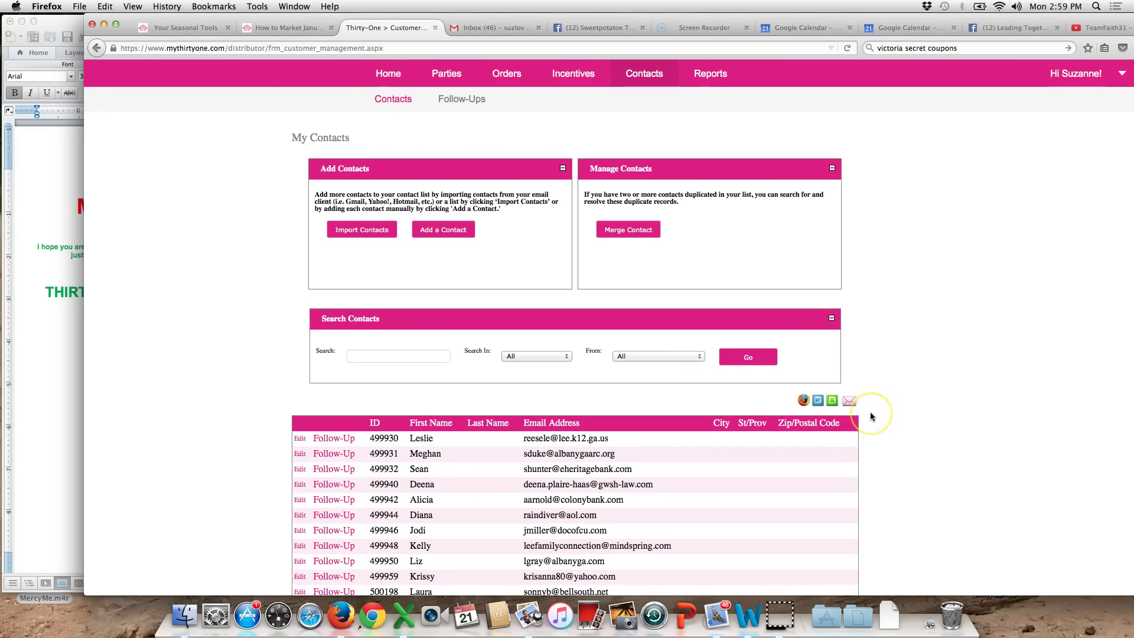
{"action": "left_click", "coordinate": [850, 403]}
{"action": "left_click", "coordinate": [537, 356]}
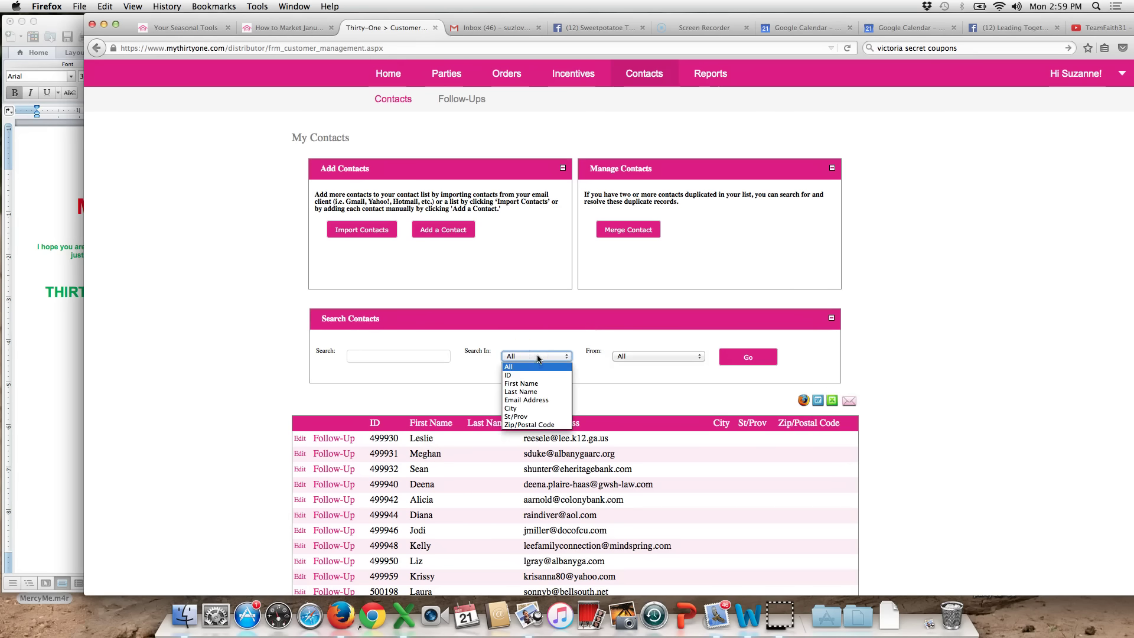
{"action": "left_click", "coordinate": [526, 409]}
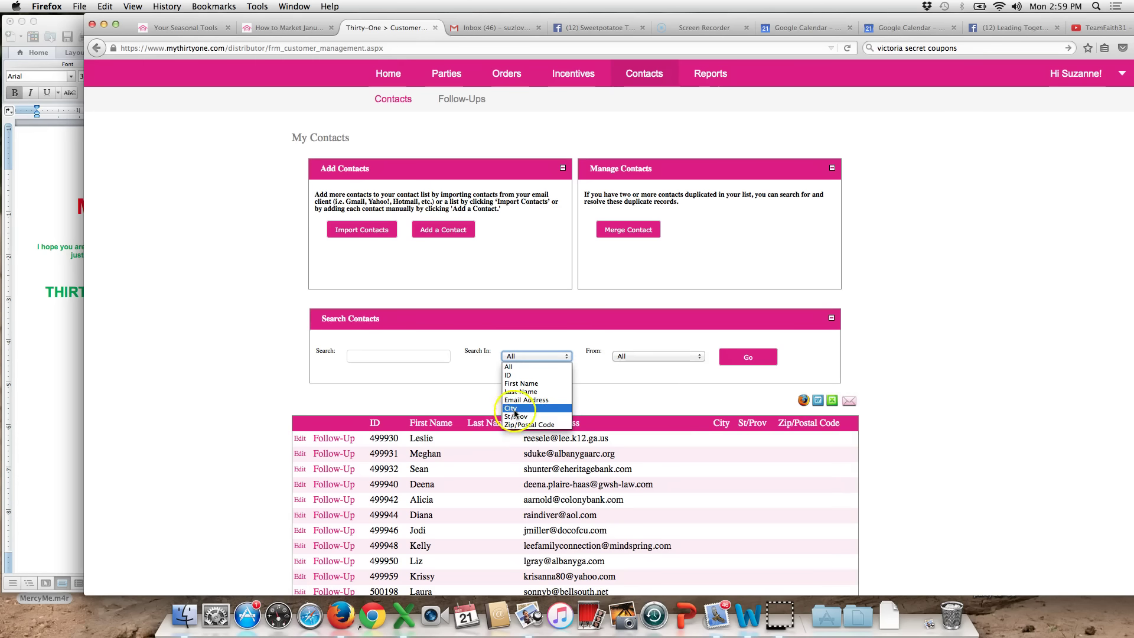
{"action": "left_click", "coordinate": [517, 418]}
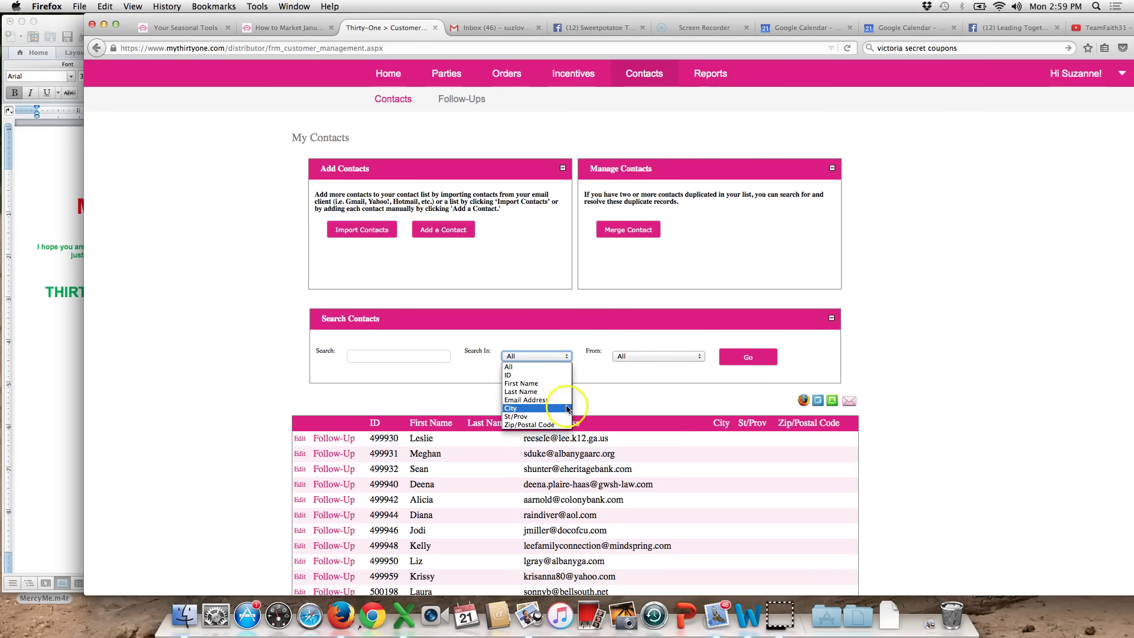
{"action": "left_click", "coordinate": [693, 357]}
{"action": "left_click", "coordinate": [691, 357]}
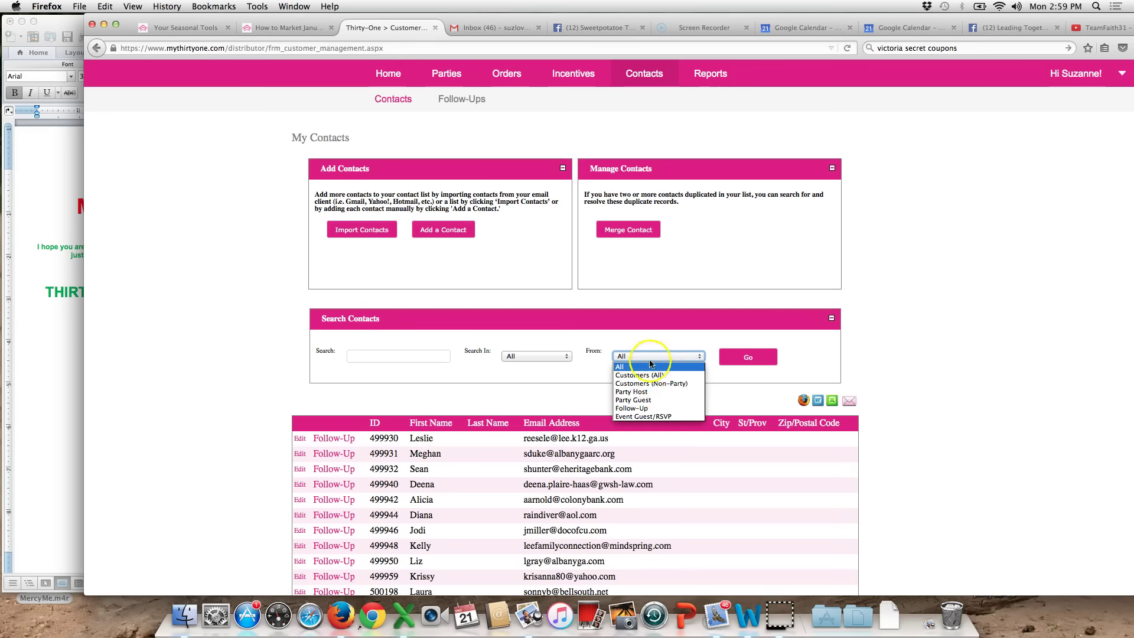
{"action": "left_click", "coordinate": [427, 356]}
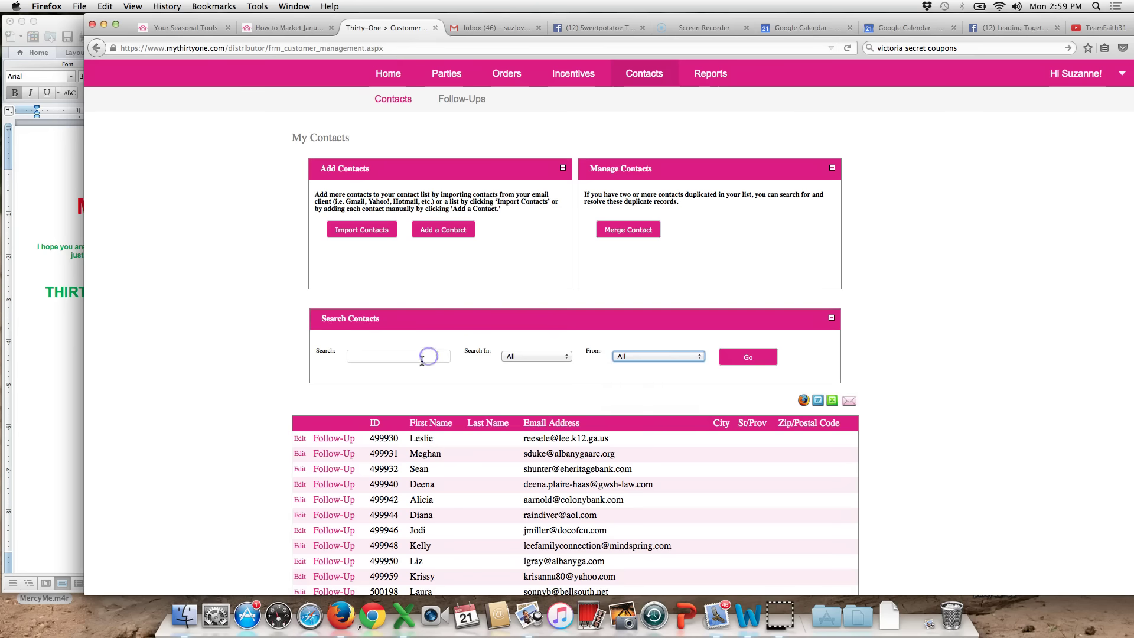
{"action": "left_click", "coordinate": [426, 357]}
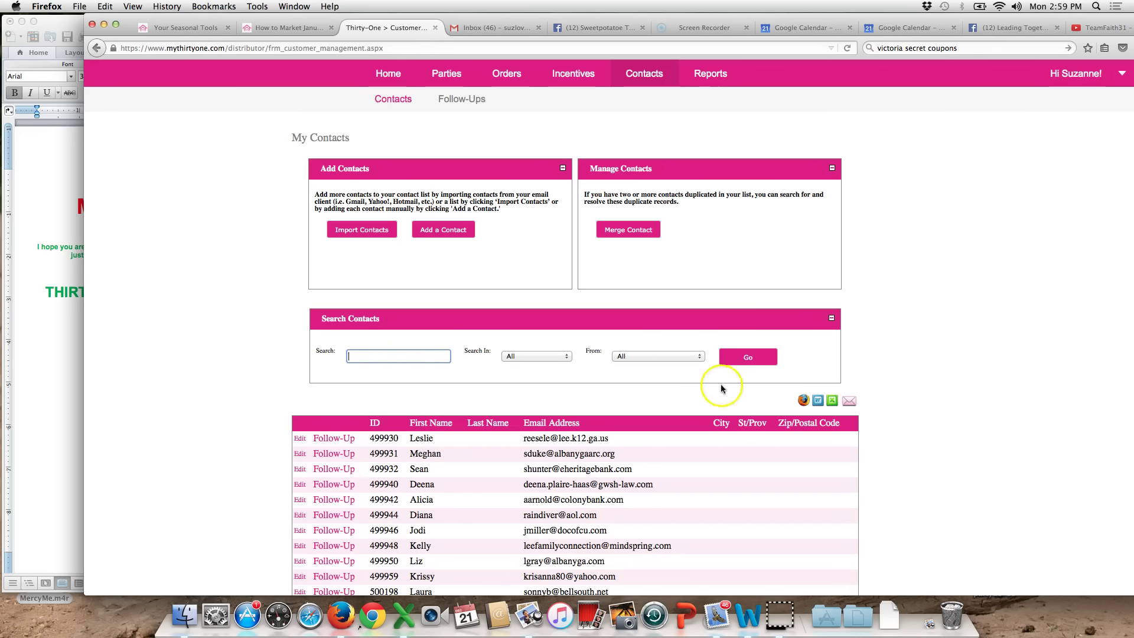
{"action": "left_click", "coordinate": [847, 402]}
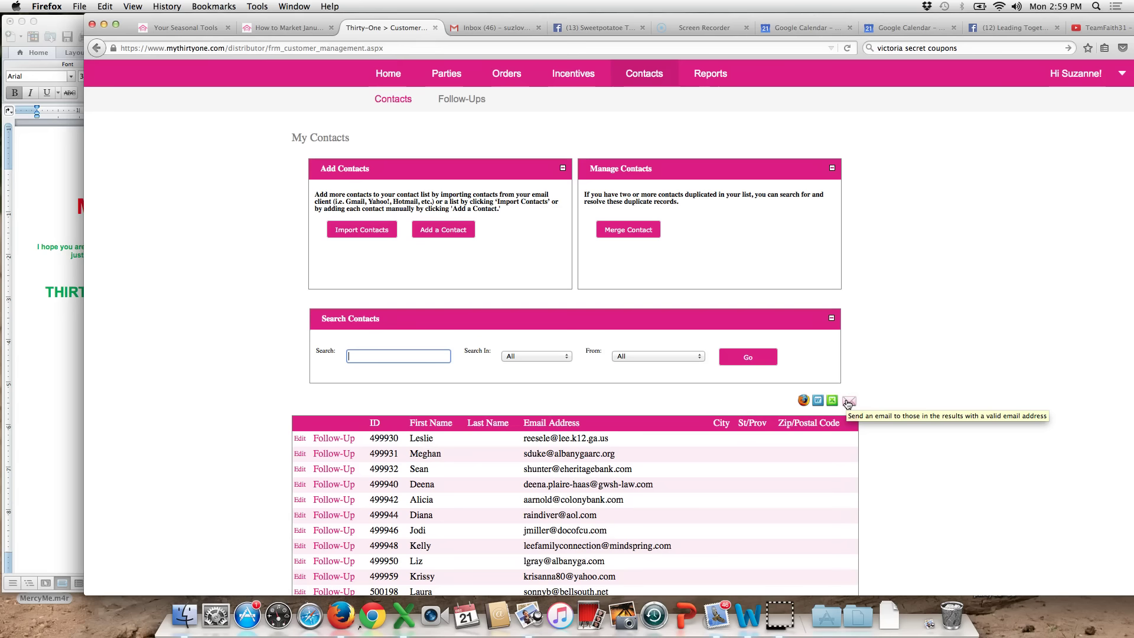
Step: Start a customer group email to all 3210 contacts with a copy sent to myself
{"action": "left_click", "coordinate": [847, 403]}
{"action": "left_click", "coordinate": [856, 404]}
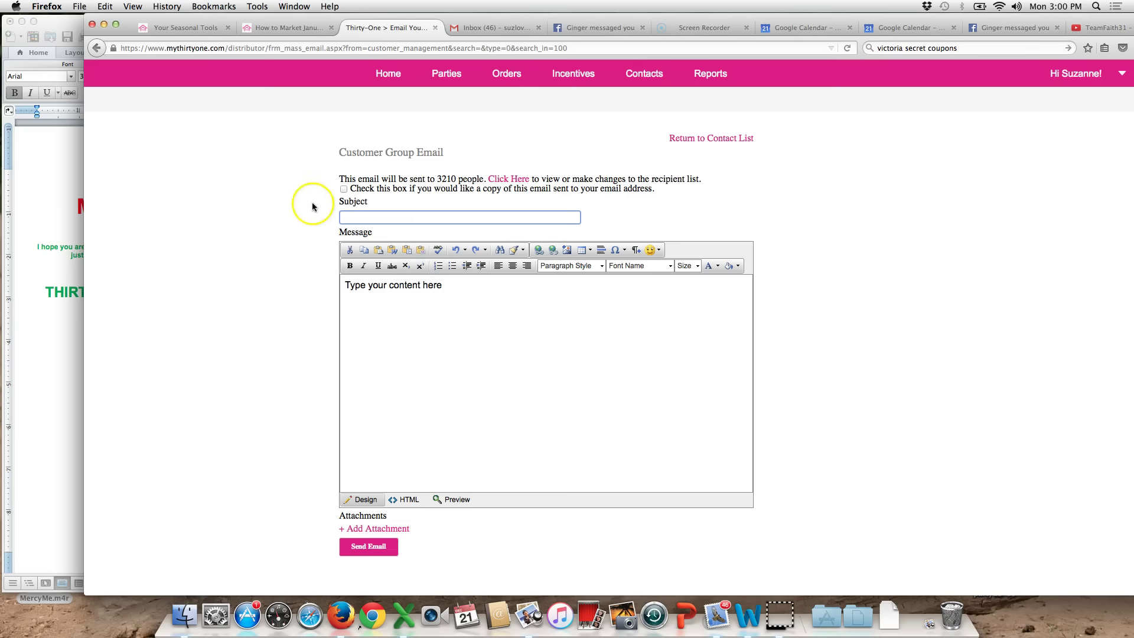
{"action": "left_click", "coordinate": [343, 190]}
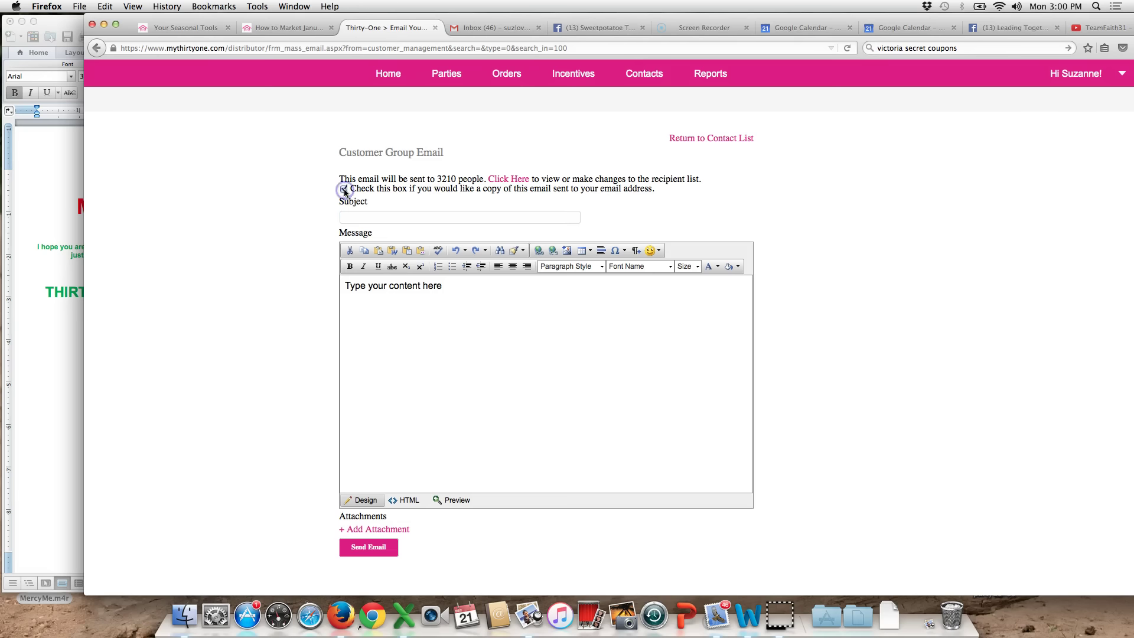
Step: Set the subject to 'Huge Thirty-One OUTLET SALE on DECEMBER 28TH! PLEASE READ!' and clear the placeholder body
{"action": "left_click", "coordinate": [352, 219]}
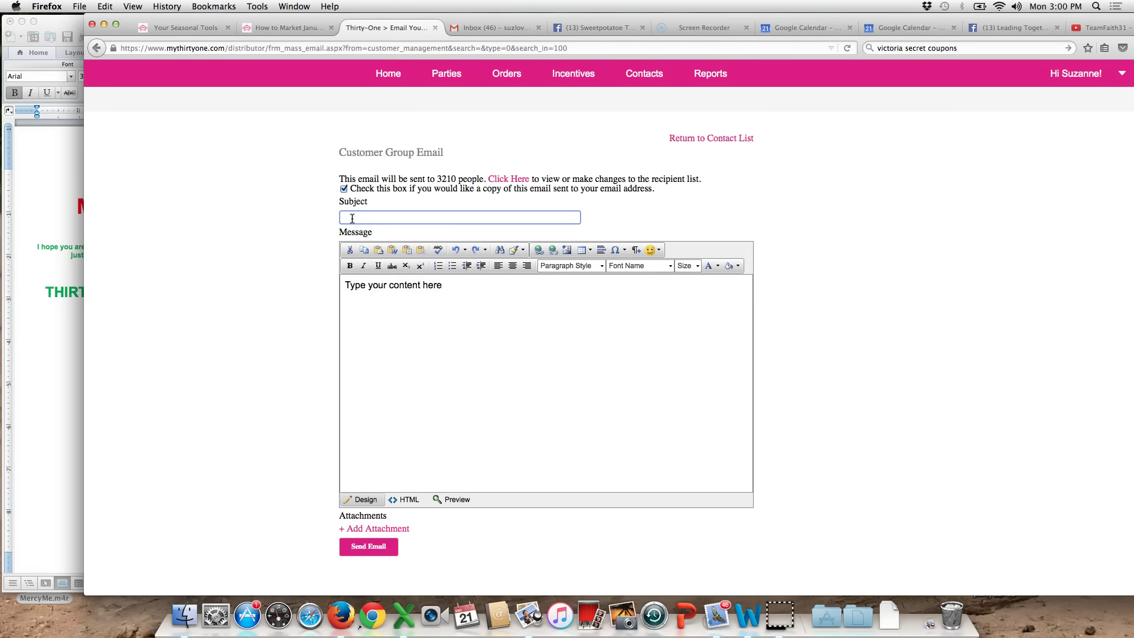
{"action": "type", "text": "Huge Thirty-One OUTLET SALE on DECEMBER "}
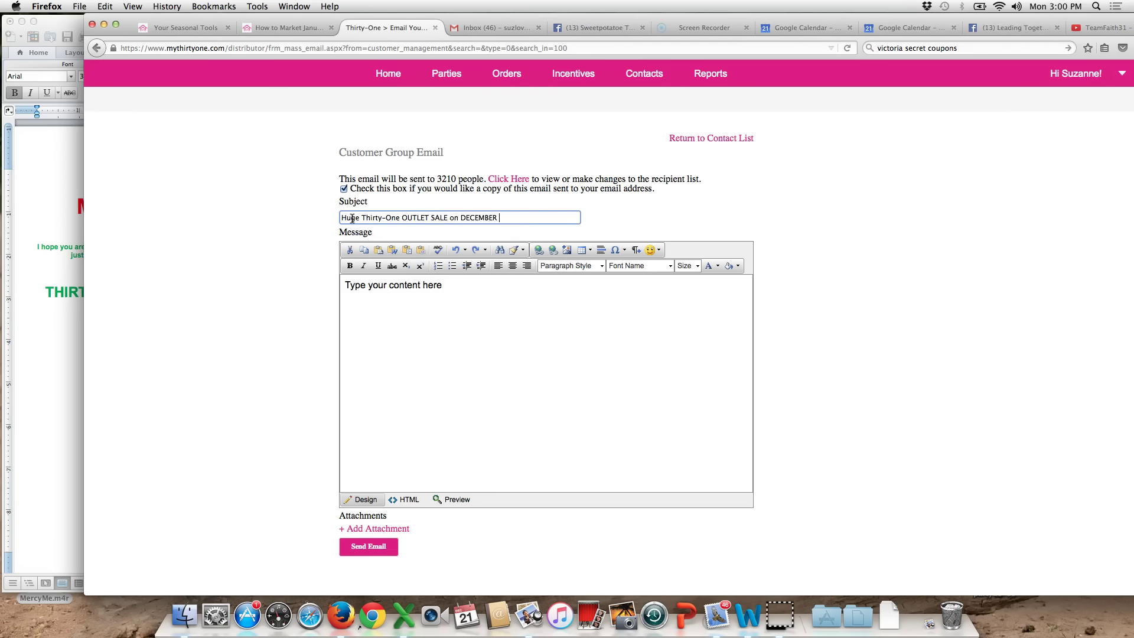
{"action": "type", "text": "28TH!  PLEASE READ!"}
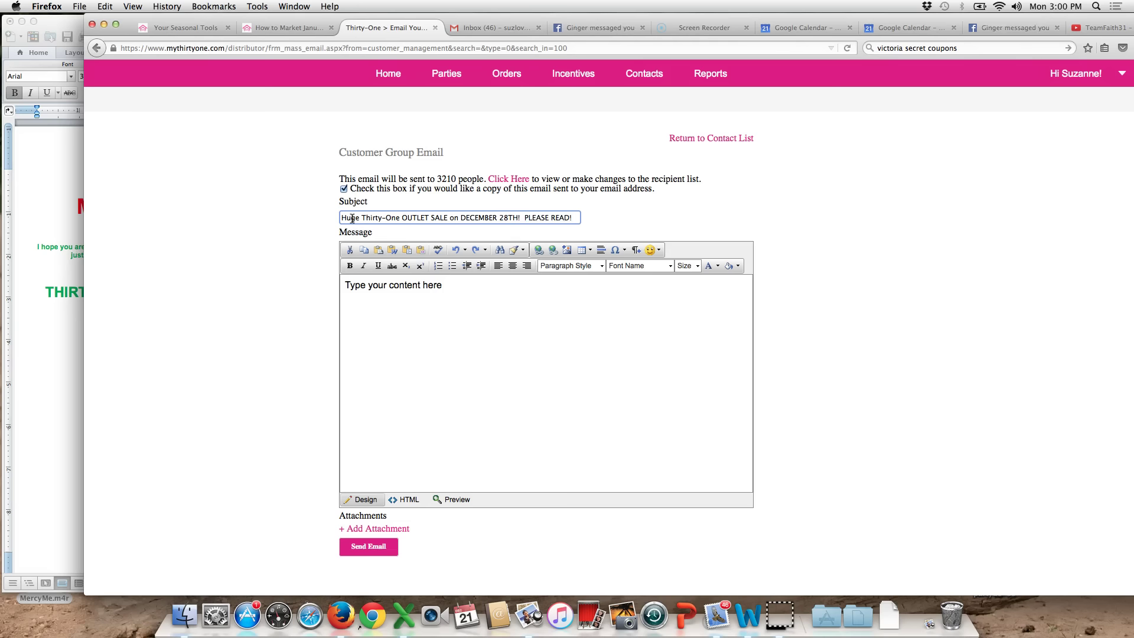
{"action": "key", "text": "Tab"}
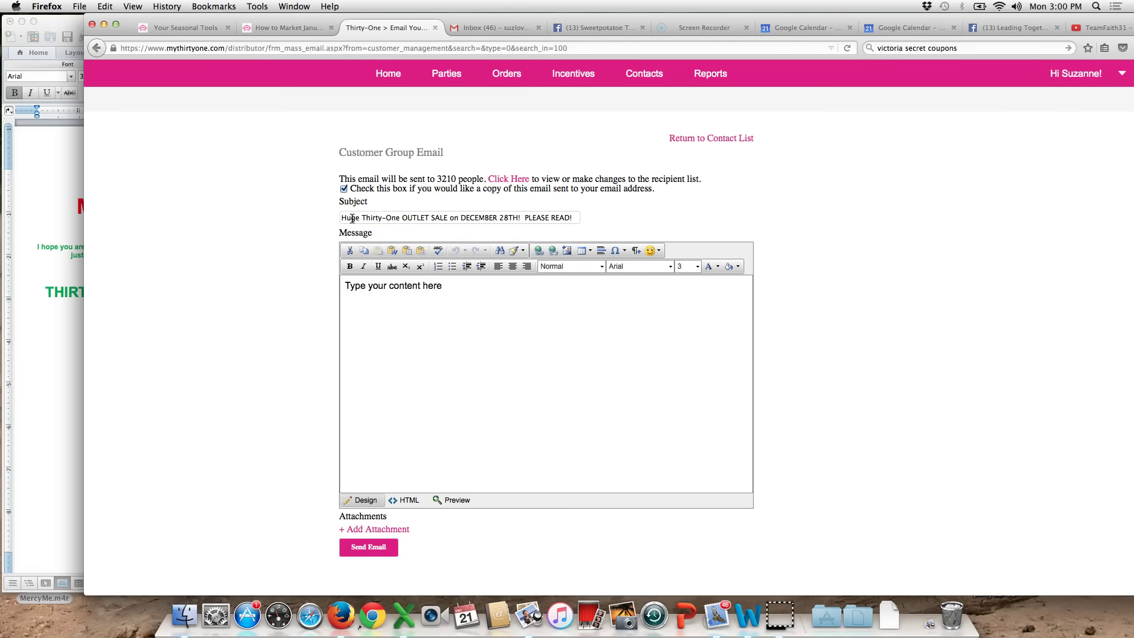
{"action": "key", "text": "Delete"}
{"action": "key", "text": "Delete"}
{"action": "key", "text": "Delete"}
{"action": "key", "text": "Delete"}
{"action": "key", "text": "Delete"}
{"action": "key", "text": "Delete"}
{"action": "key", "text": "Delete"}
{"action": "key", "text": "Delete"}
{"action": "key", "text": "Delete"}
{"action": "key", "text": "Delete"}
{"action": "key", "text": "Delete"}
{"action": "key", "text": "Delete"}
{"action": "key", "text": "Delete"}
{"action": "key", "text": "Delete"}
{"action": "key", "text": "Delete"}
{"action": "key", "text": "Delete"}
{"action": "key", "text": "Delete"}
{"action": "key", "text": "Delete"}
{"action": "key", "text": "Delete"}
{"action": "key", "text": "Delete"}
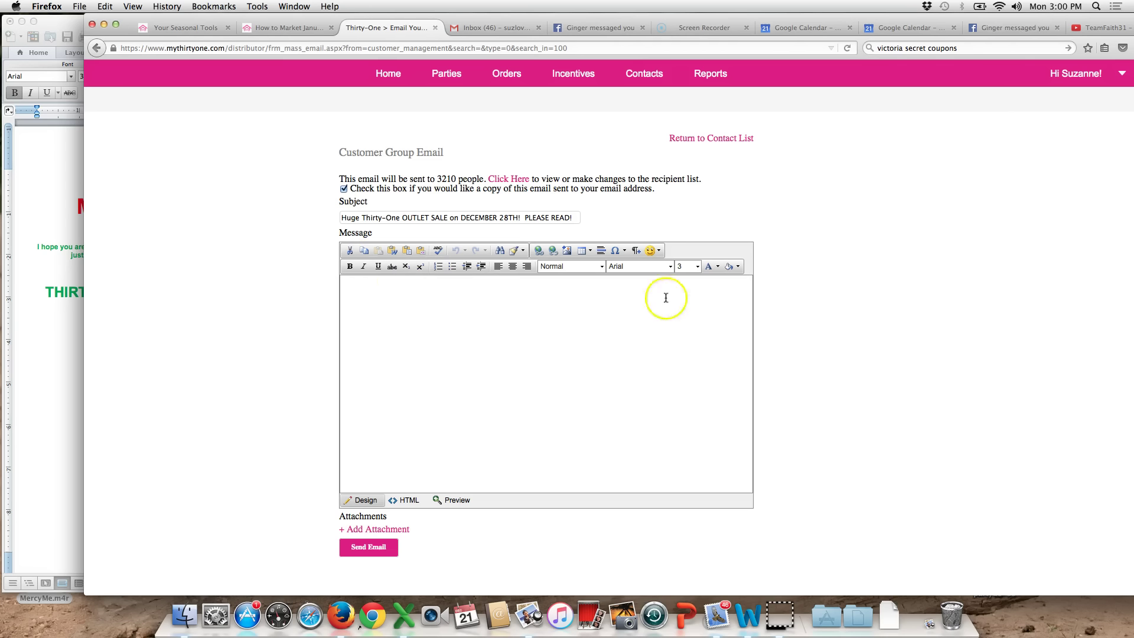
Step: Paste the prepared holiday outlet-sale message into the email body
{"action": "left_click", "coordinate": [556, 305]}
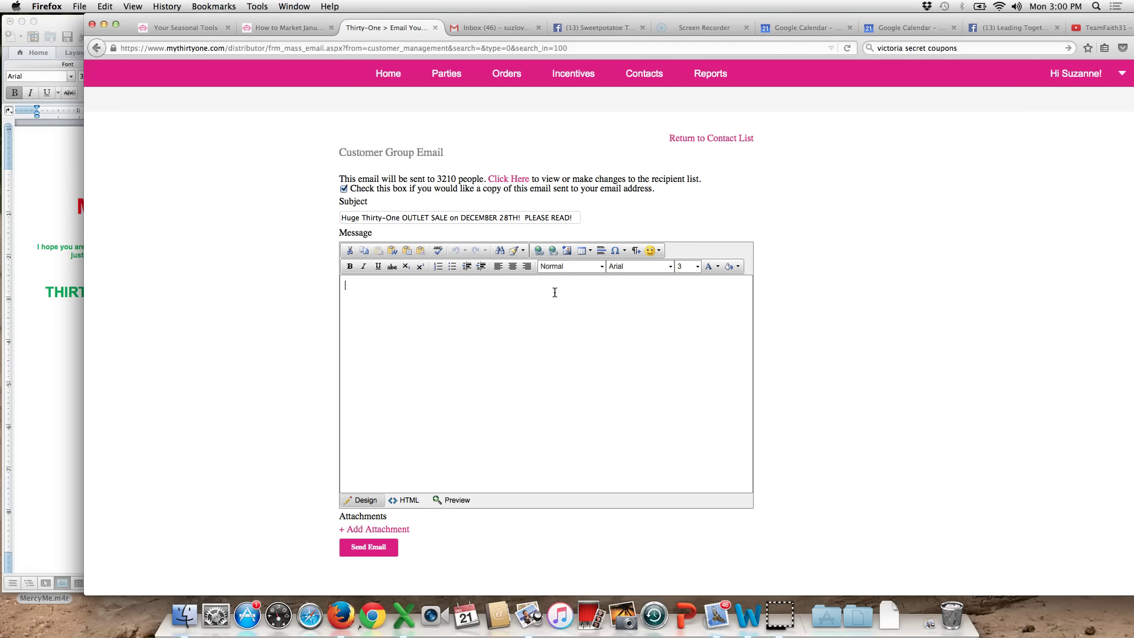
{"action": "right_click", "coordinate": [555, 293]}
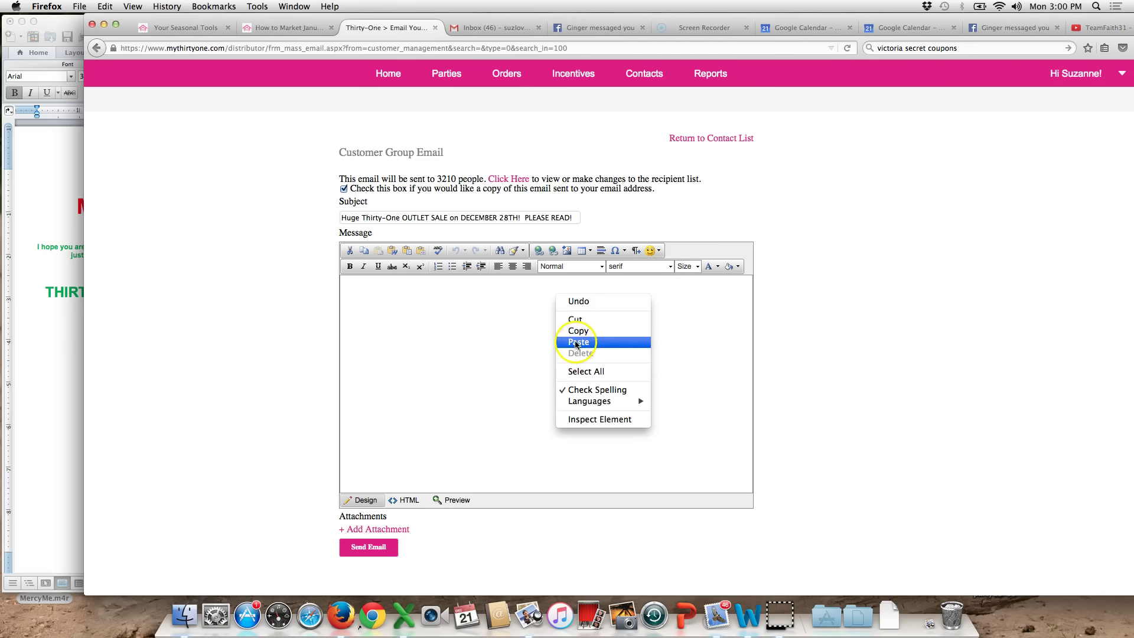
{"action": "left_click", "coordinate": [579, 342]}
{"action": "scroll", "coordinate": [641, 376], "scroll_direction": "down", "scroll_amount": 3}
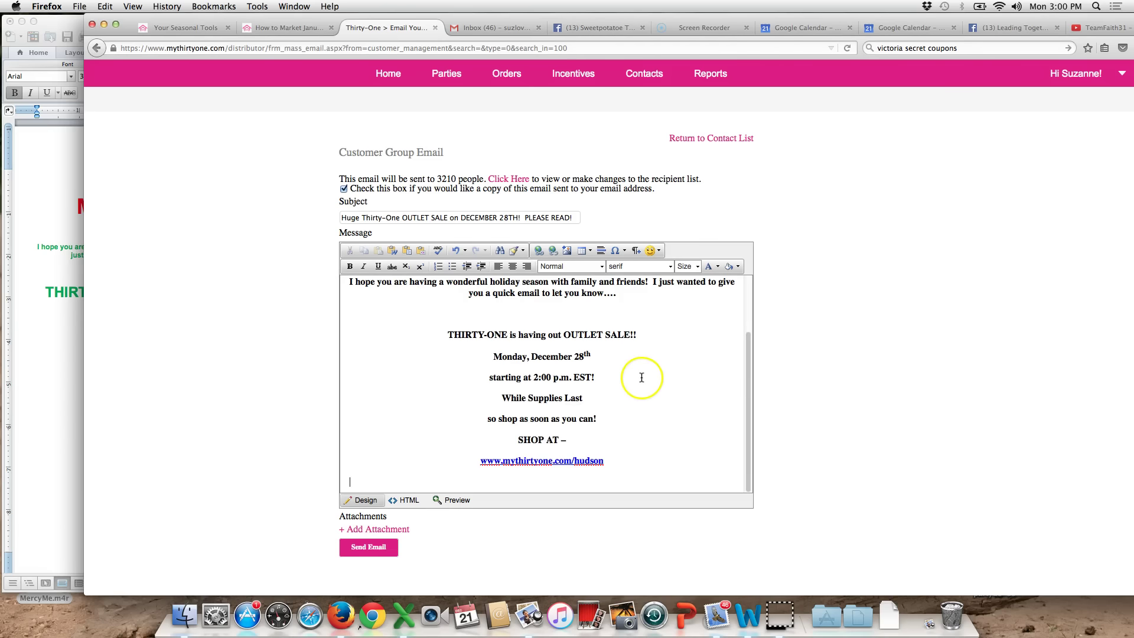
{"action": "scroll", "coordinate": [642, 376], "scroll_direction": "up", "scroll_amount": 3}
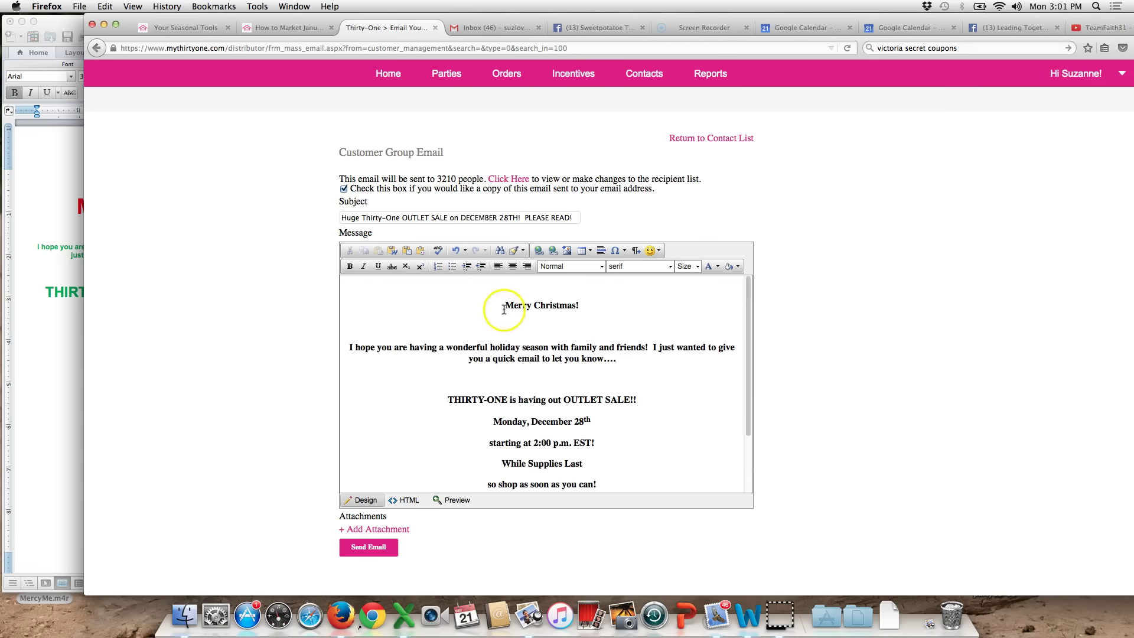
Step: Set the whole message text to font size 5
{"action": "left_click_drag", "start_coordinate": [501, 306], "coordinate": [620, 462]}
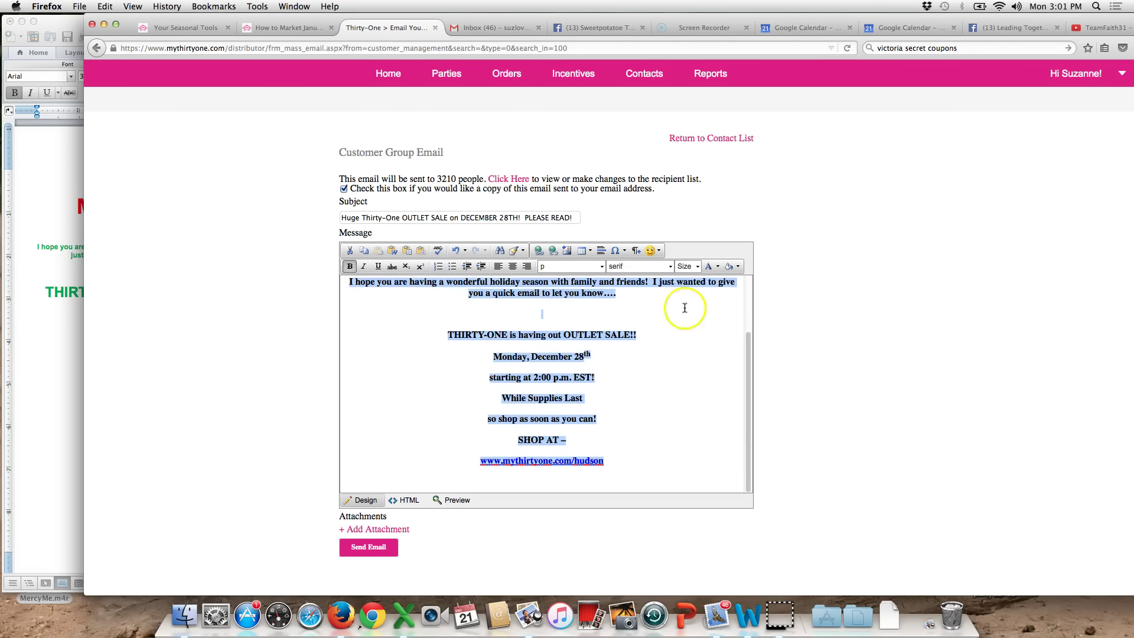
{"action": "left_click", "coordinate": [687, 268]}
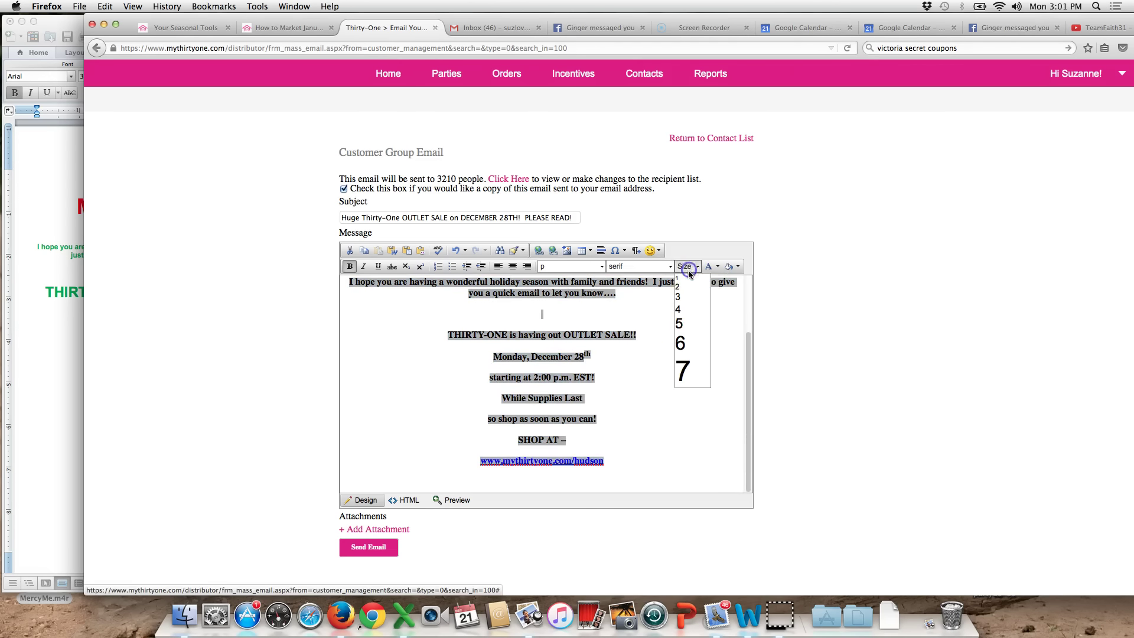
{"action": "left_click", "coordinate": [680, 324]}
{"action": "left_click", "coordinate": [674, 397]}
Step: Enlarge the 'Merry Christmas!' greeting to font size 7
{"action": "scroll", "coordinate": [675, 397], "scroll_direction": "up", "scroll_amount": 4}
{"action": "left_click", "coordinate": [479, 307]}
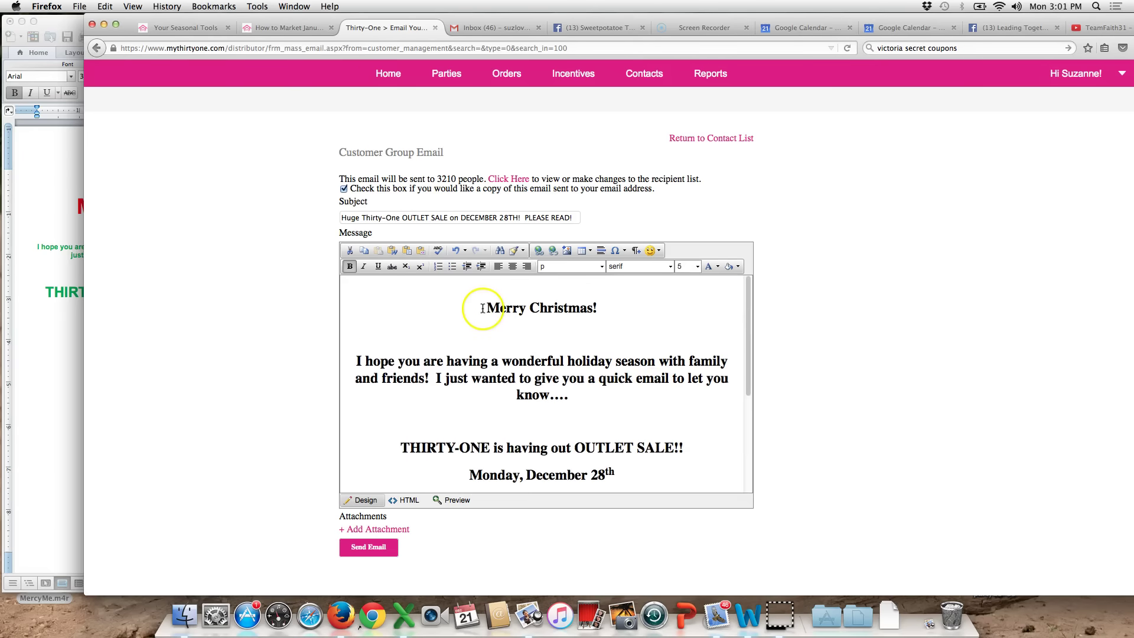
{"action": "left_click_drag", "start_coordinate": [478, 308], "coordinate": [603, 310]}
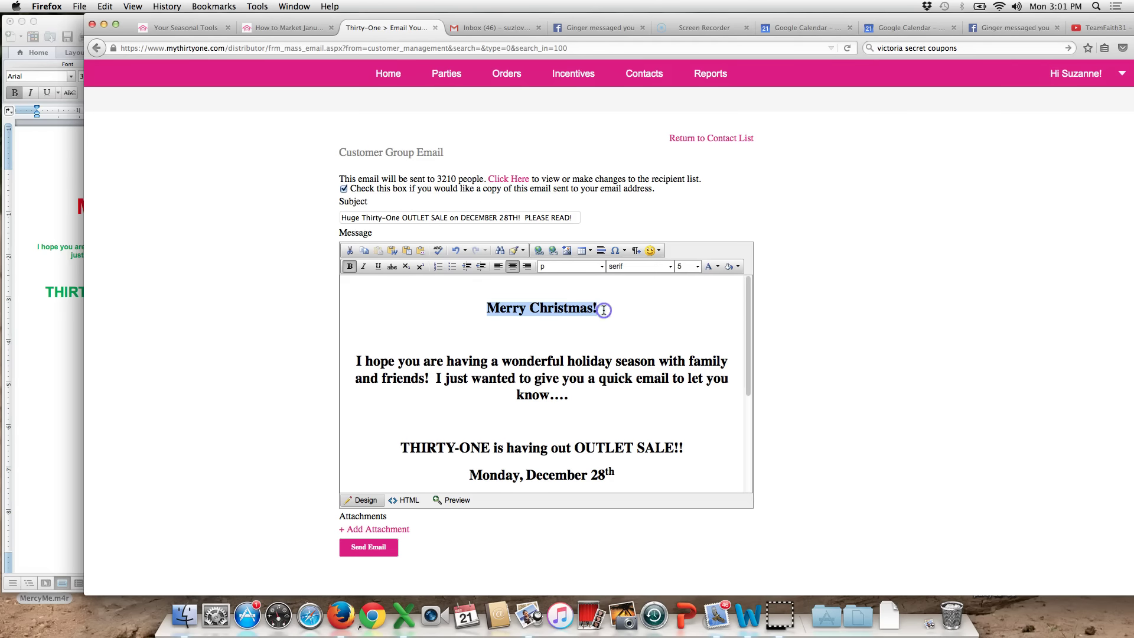
{"action": "left_click", "coordinate": [688, 267]}
{"action": "left_click", "coordinate": [689, 371]}
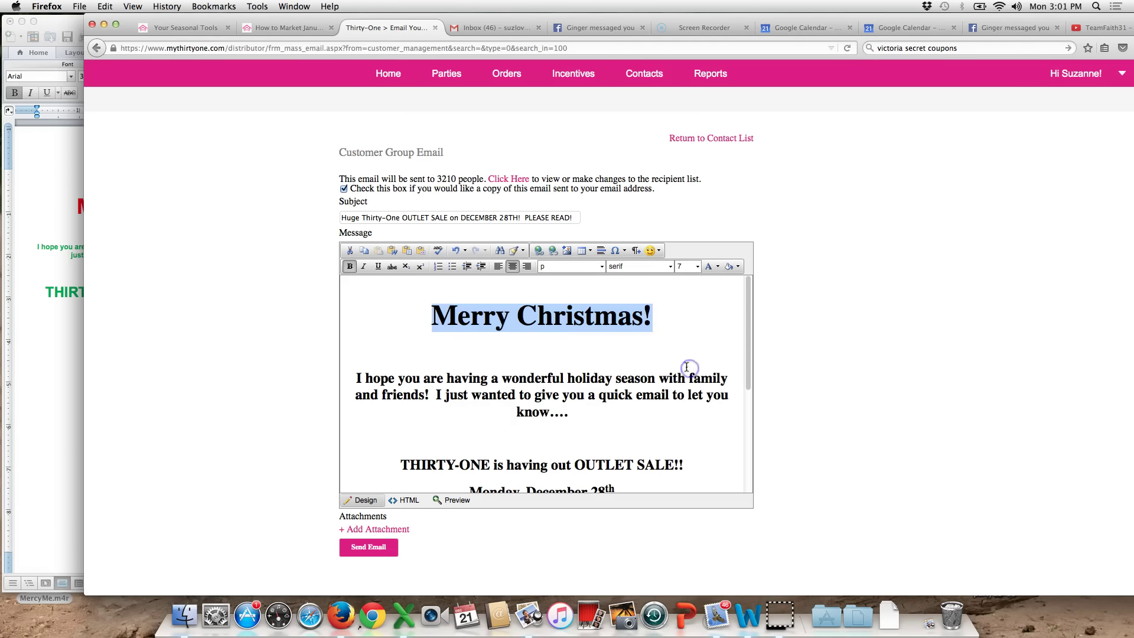
{"action": "left_click", "coordinate": [661, 348]}
Step: Colour the 'Merry Christmas!' greeting red
{"action": "left_click_drag", "start_coordinate": [431, 320], "coordinate": [662, 331]}
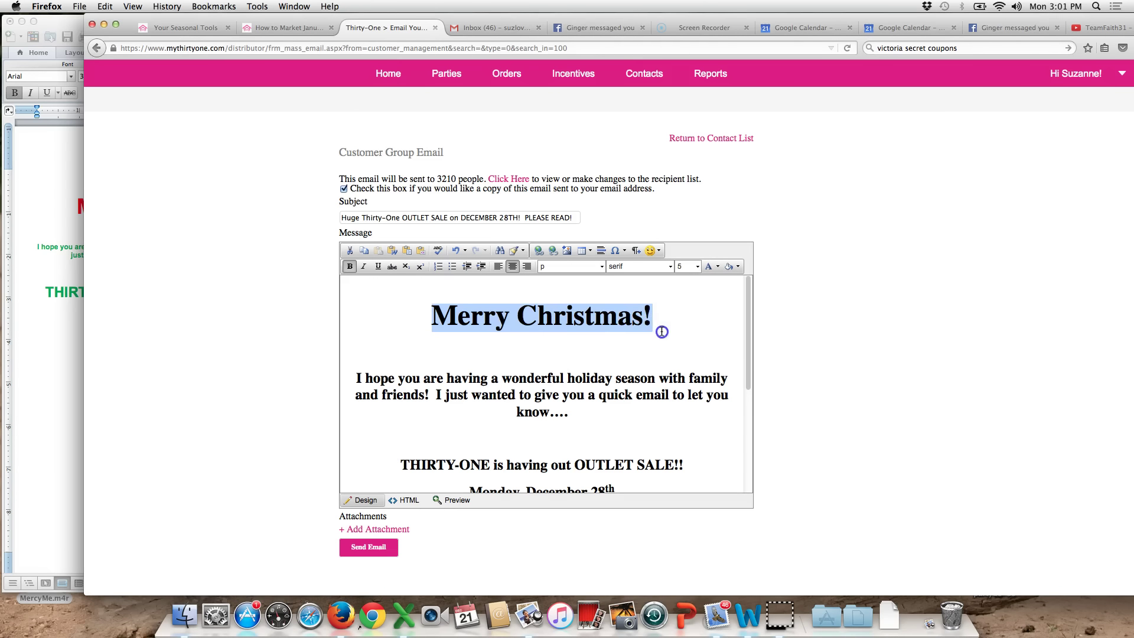
{"action": "left_click", "coordinate": [716, 268]}
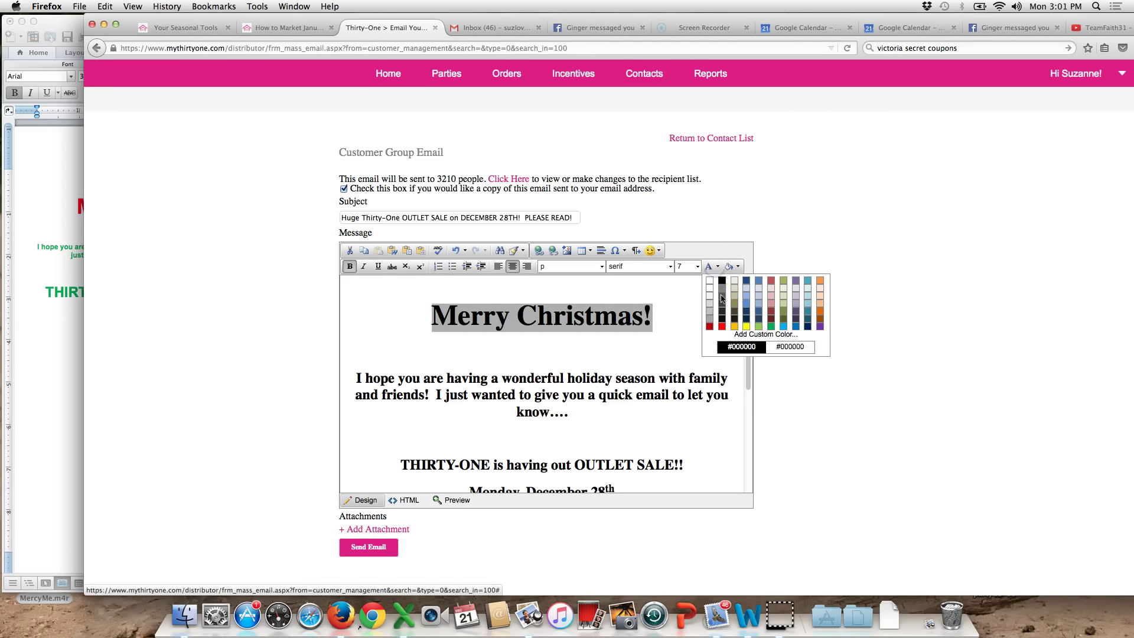
{"action": "left_click", "coordinate": [722, 326]}
{"action": "left_click", "coordinate": [686, 331]}
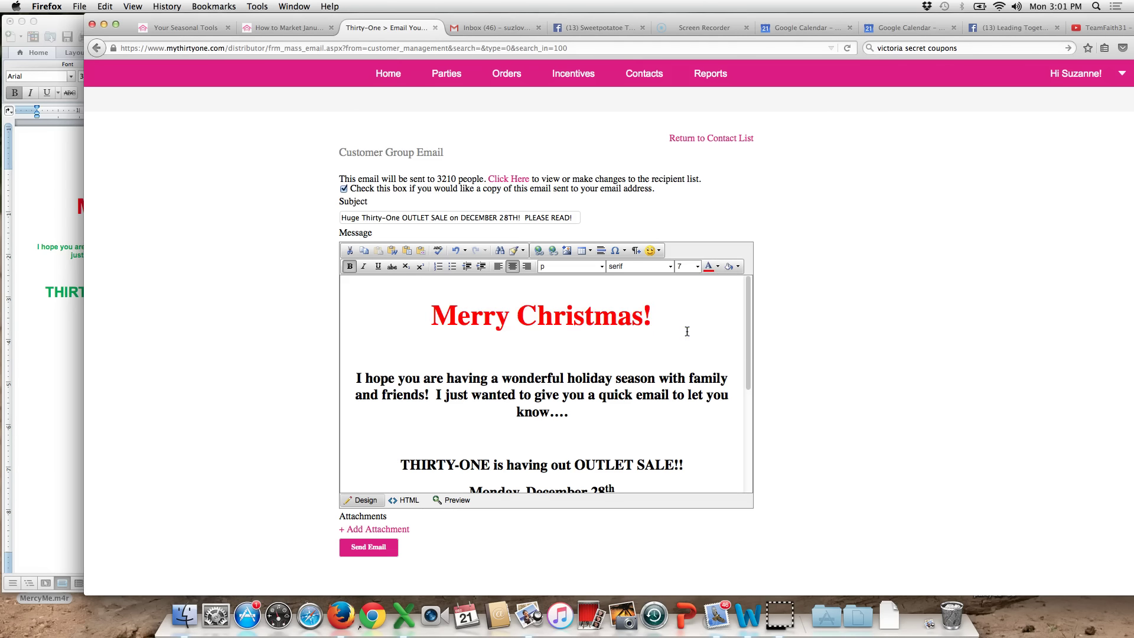
{"action": "scroll", "coordinate": [679, 331], "scroll_direction": "down", "scroll_amount": 5}
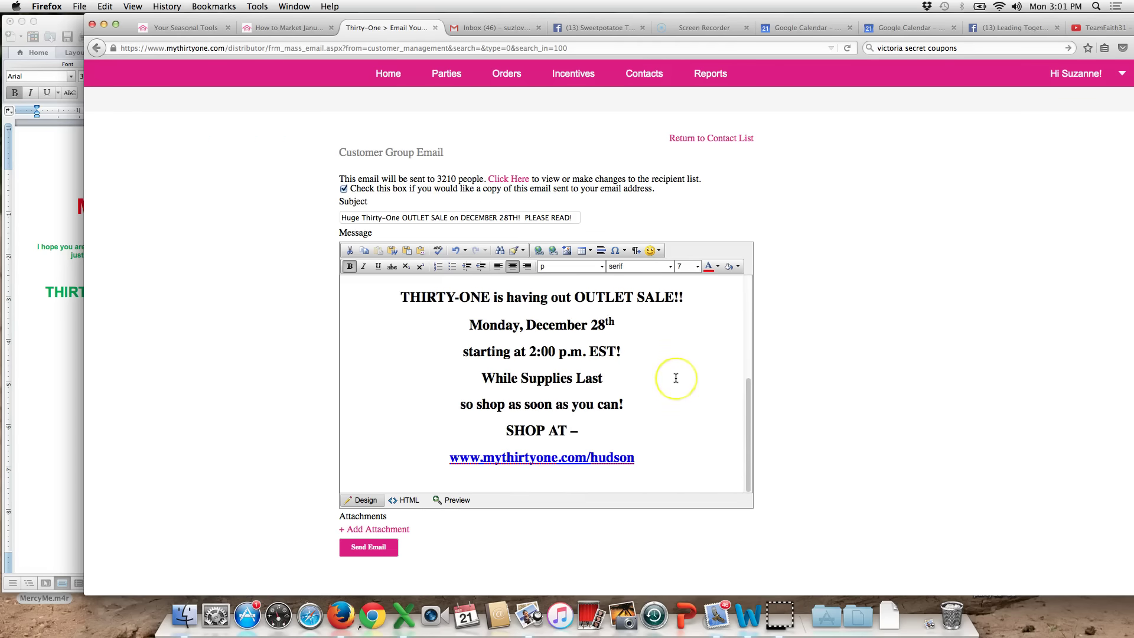
{"action": "scroll", "coordinate": [673, 374], "scroll_direction": "up", "scroll_amount": 4}
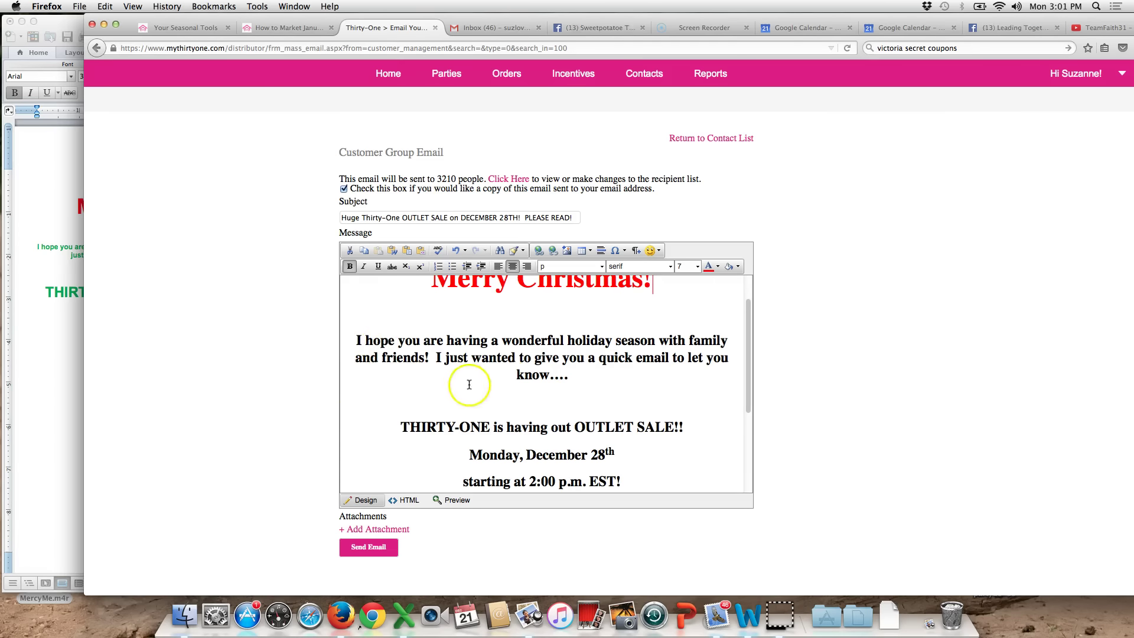
Step: Break the greeting paragraph into separate lines before 'I just' and before 'with'
{"action": "left_click", "coordinate": [438, 359]}
{"action": "key", "text": "Return"}
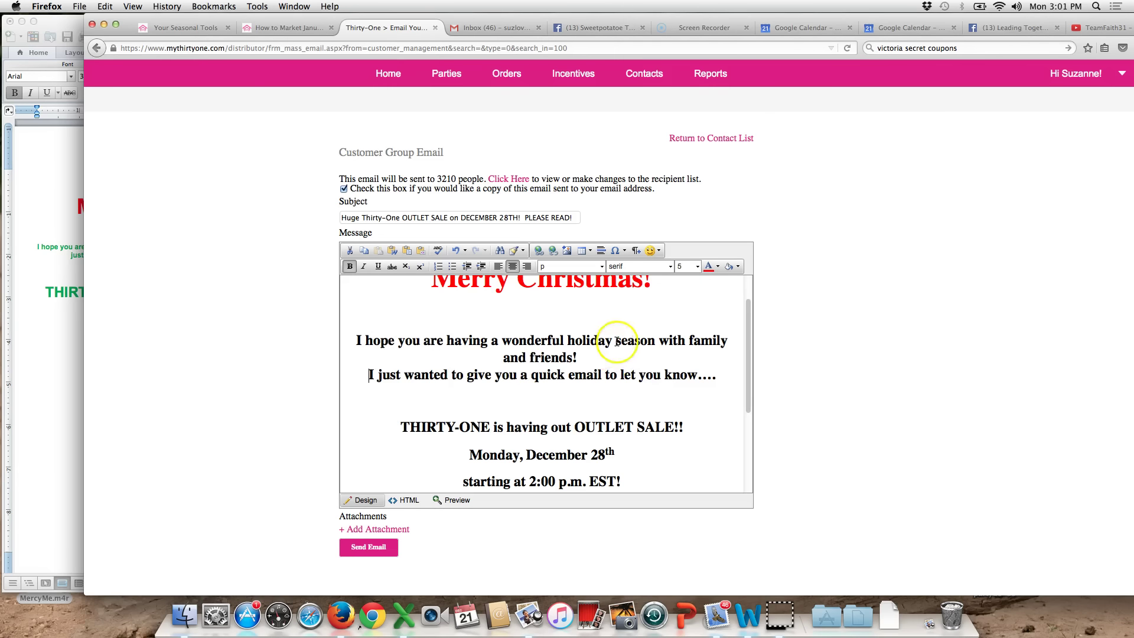
{"action": "left_click", "coordinate": [660, 342]}
{"action": "key", "text": "Return"}
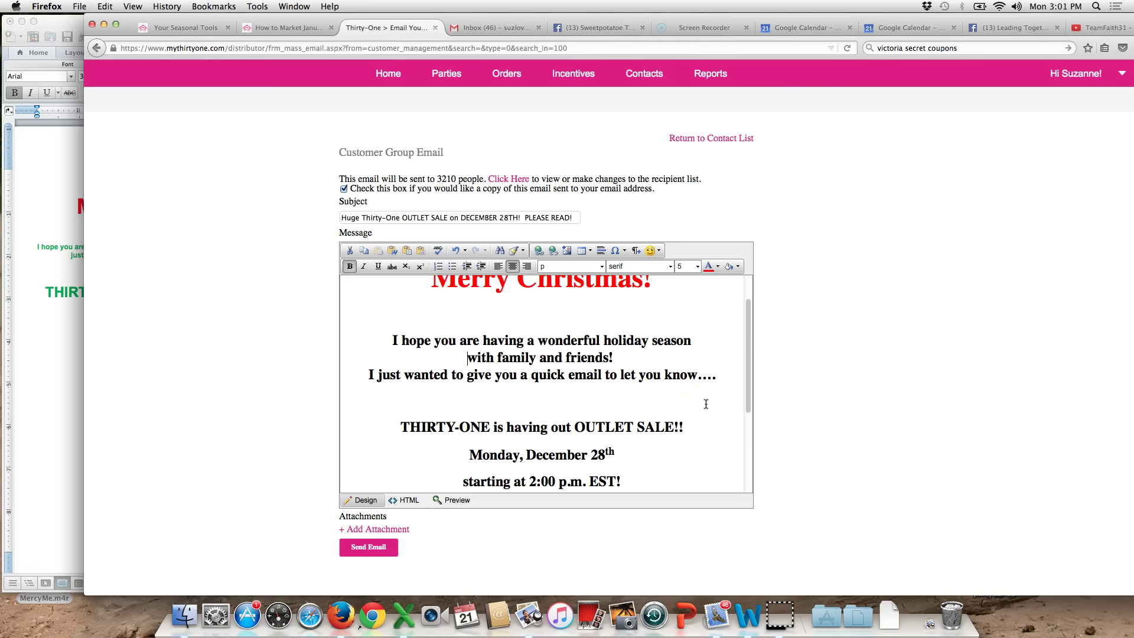
{"action": "scroll", "coordinate": [706, 404], "scroll_direction": "down", "scroll_amount": 2}
{"action": "left_click_drag", "start_coordinate": [400, 385], "coordinate": [683, 384]}
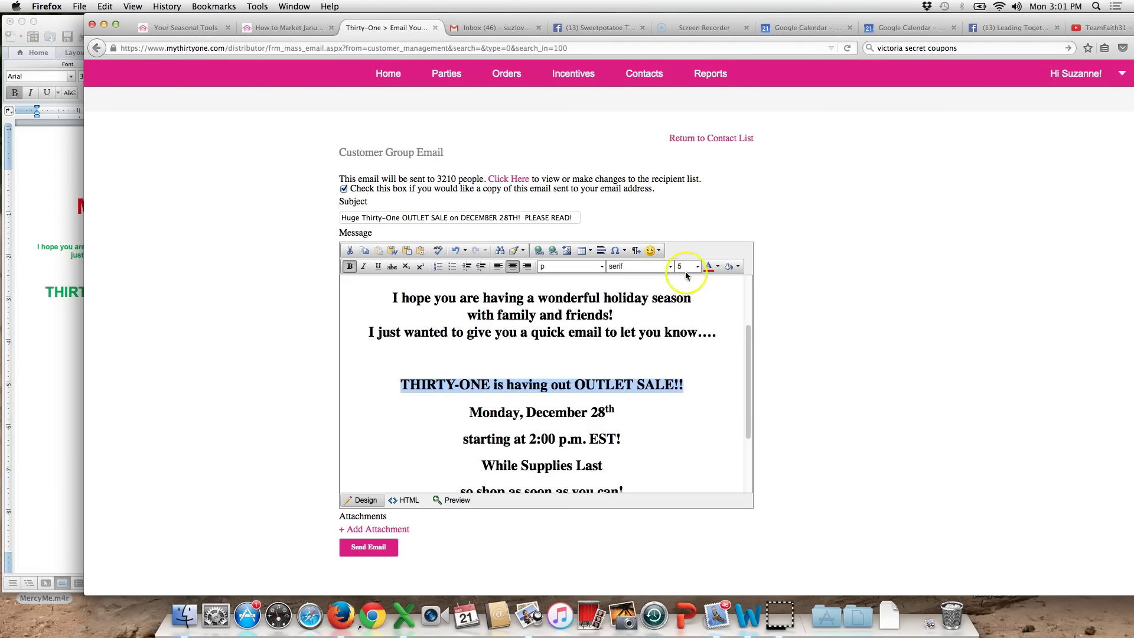
Step: Colour the outlet-sale line red
{"action": "left_click", "coordinate": [716, 267]}
{"action": "left_click", "coordinate": [709, 308]}
{"action": "left_click", "coordinate": [695, 442]}
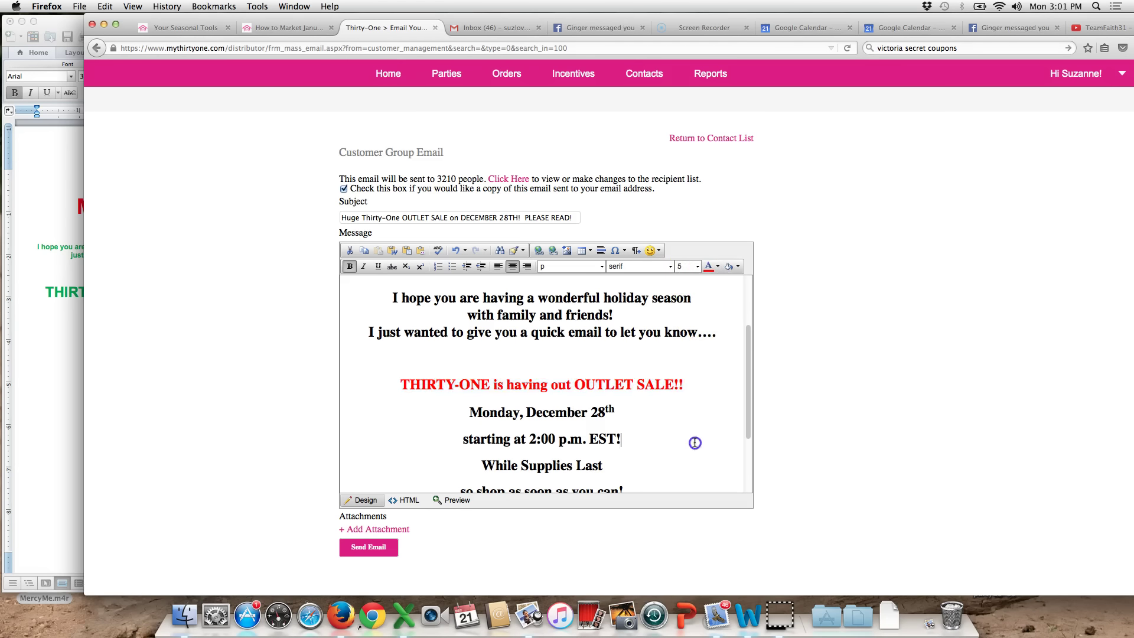
Step: Replace 'out' with 'an' so the line reads 'THIRTY-ONE is having an OUTLET SALE!!'
{"action": "left_click", "coordinate": [558, 387]}
{"action": "double_click", "coordinate": [557, 387]}
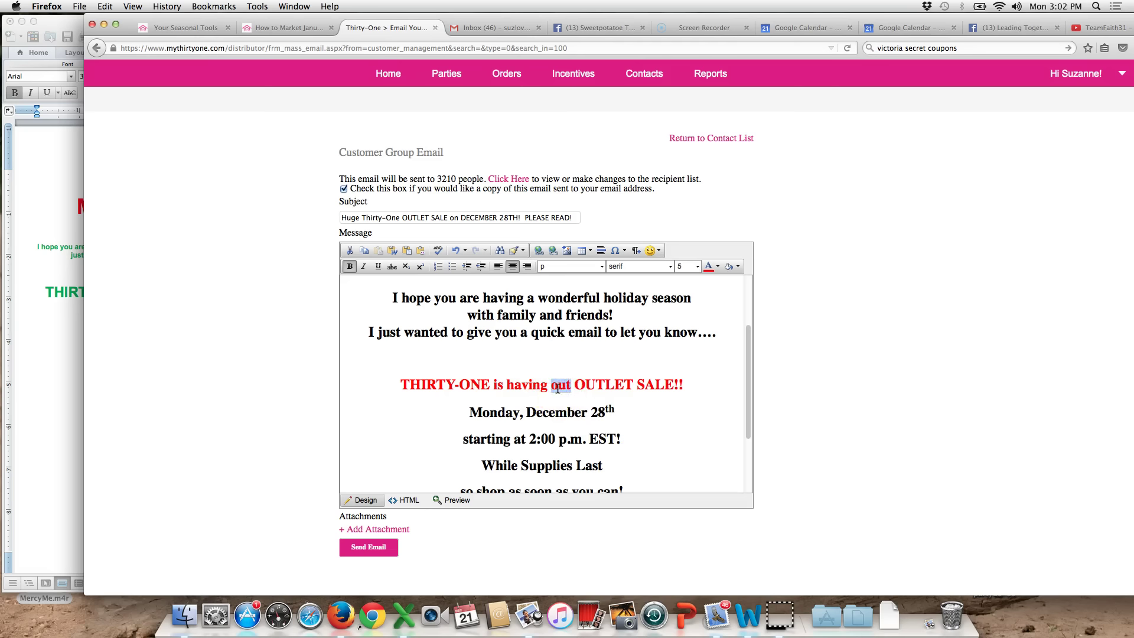
{"action": "type", "text": "an"}
{"action": "key", "text": "BackSpace"}
{"action": "type", "text": "n"}
{"action": "scroll", "coordinate": [600, 422], "scroll_direction": "down", "scroll_amount": 4}
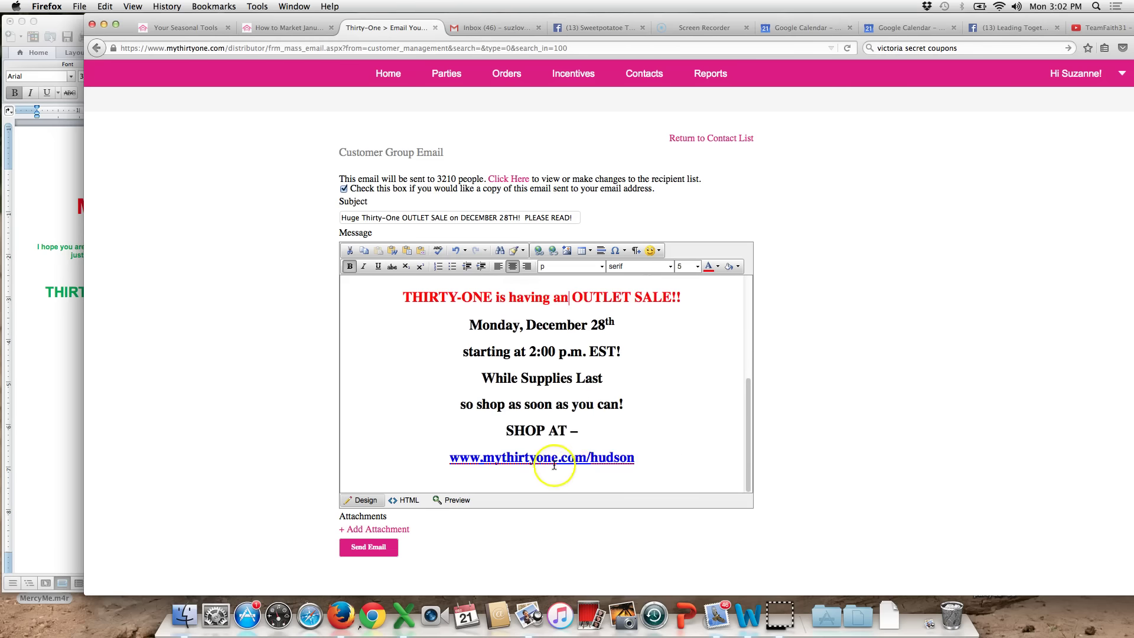
{"action": "left_click", "coordinate": [571, 462]}
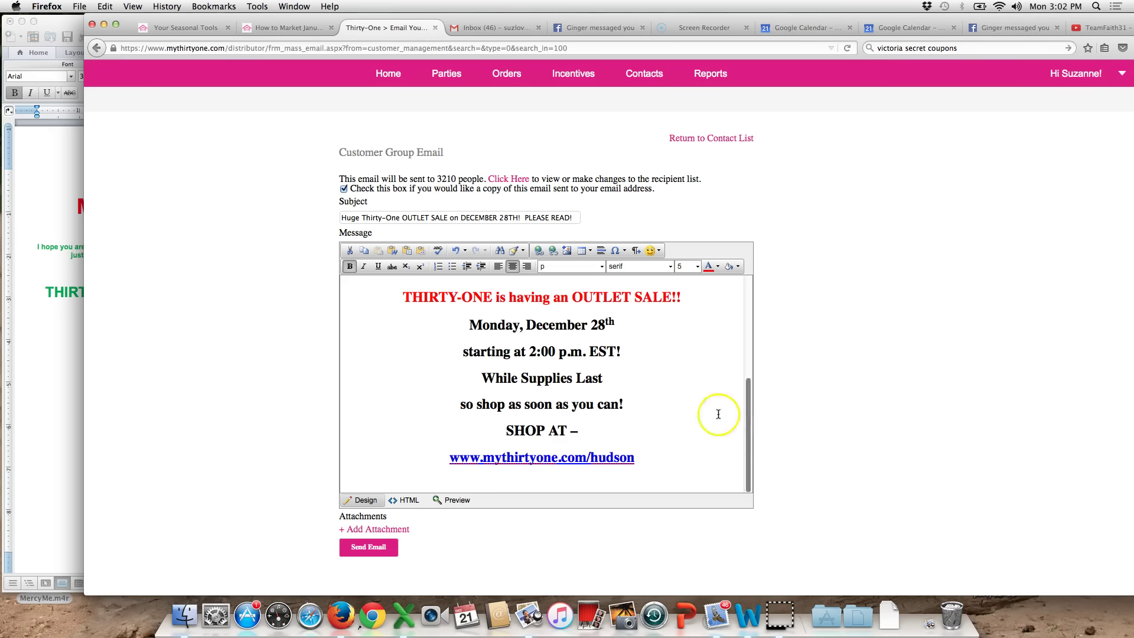
{"action": "scroll", "coordinate": [623, 539], "scroll_direction": "down", "scroll_amount": 2}
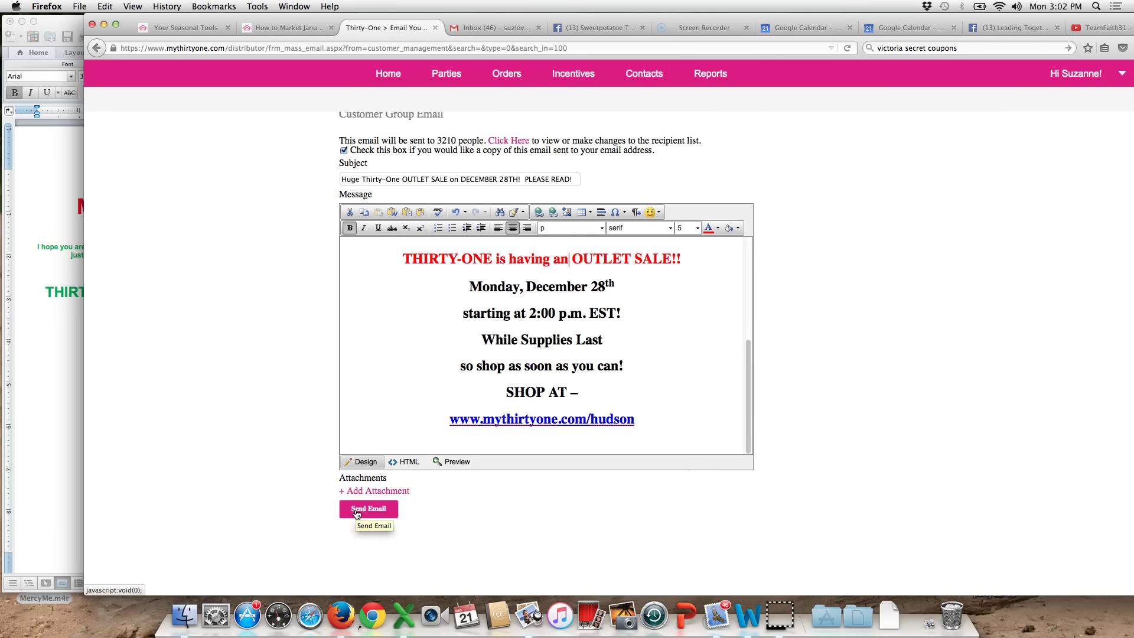